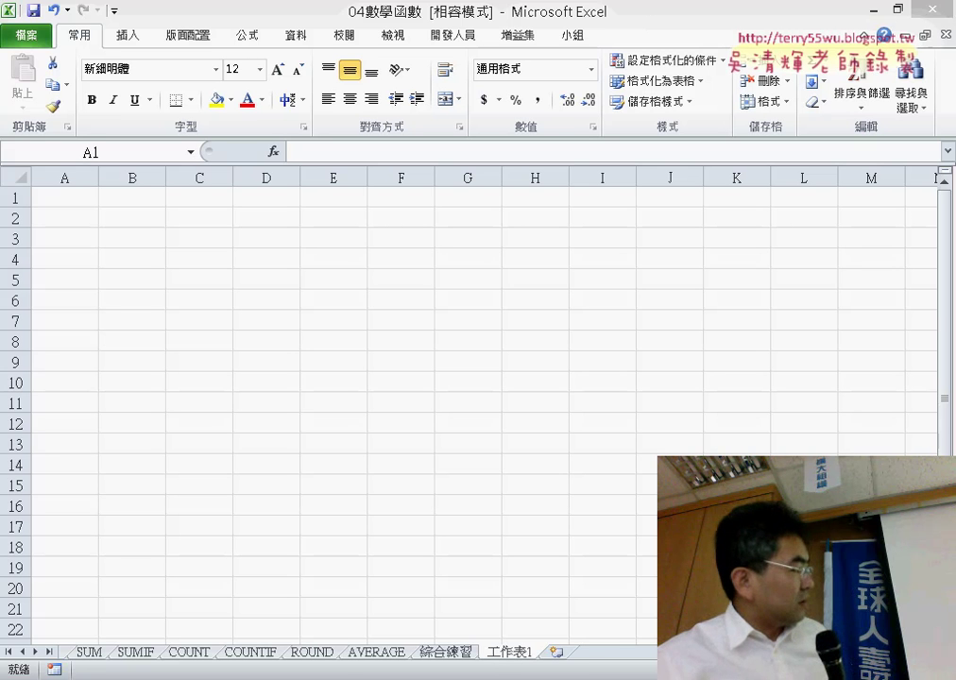
Step: Enter 1 in B1 and fill the series 1 to 9 across to J1
click(148, 195)
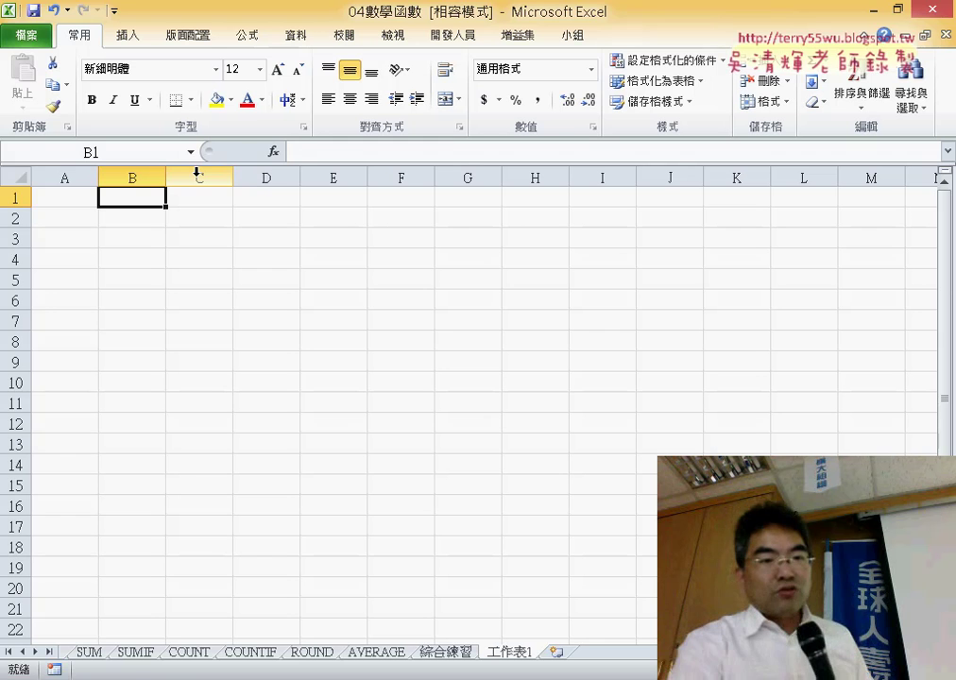
text(1)
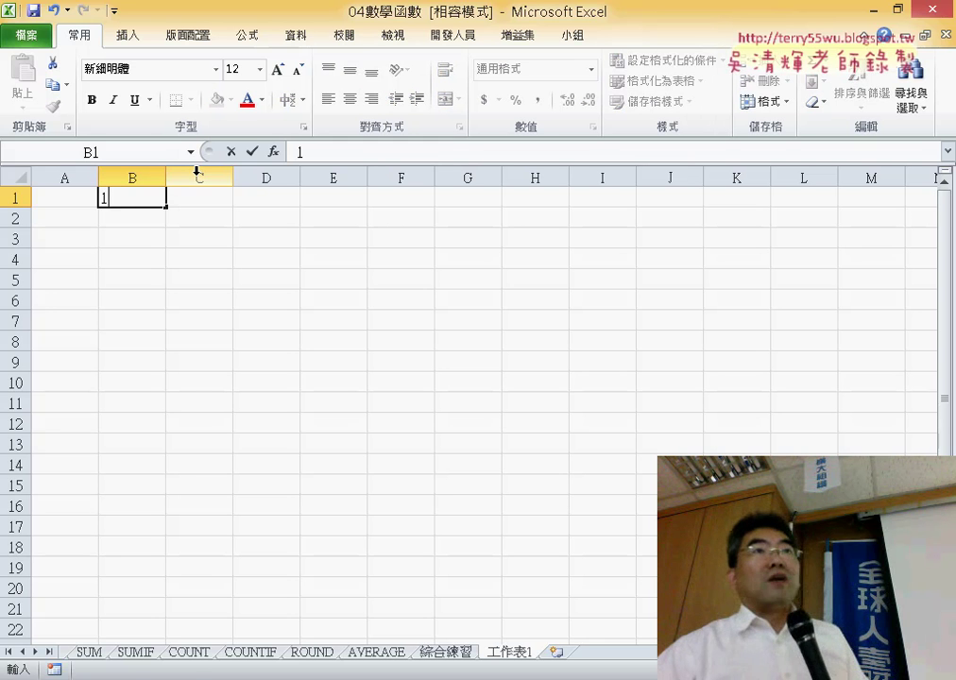
drag(167, 206, 578, 192)
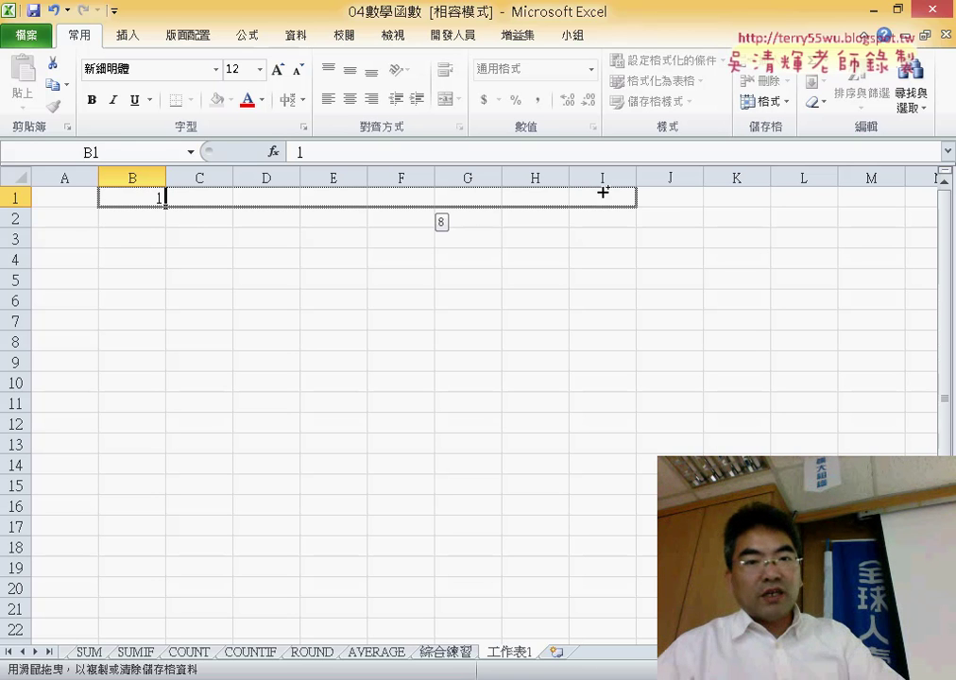
drag(593, 193, 680, 193)
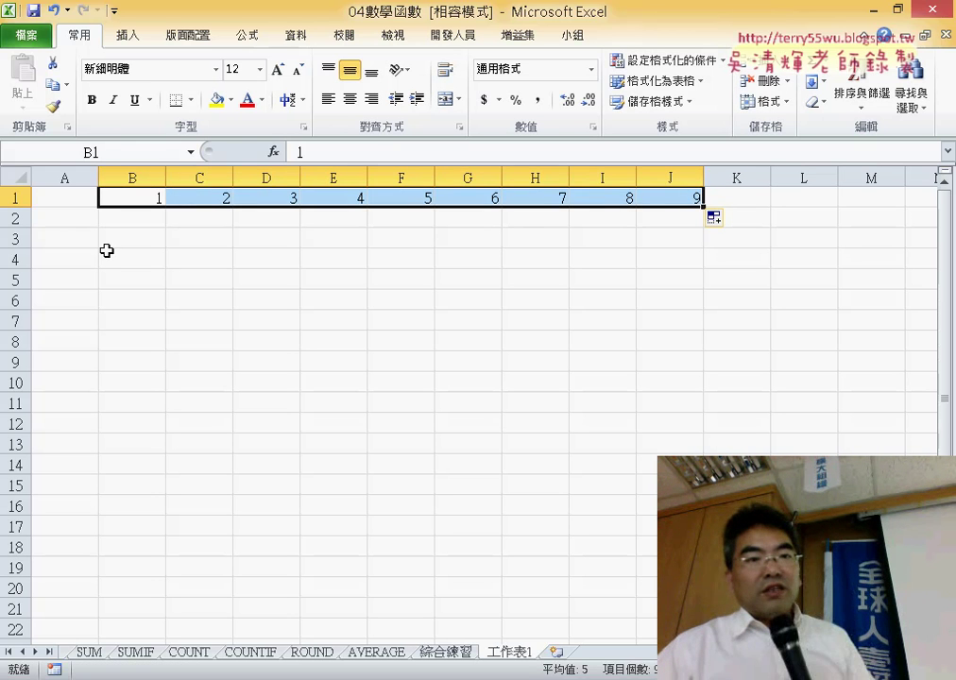
Step: Enter 1 in A2 and fill the series 1 to 9 down to A10
click(76, 217)
text(1)
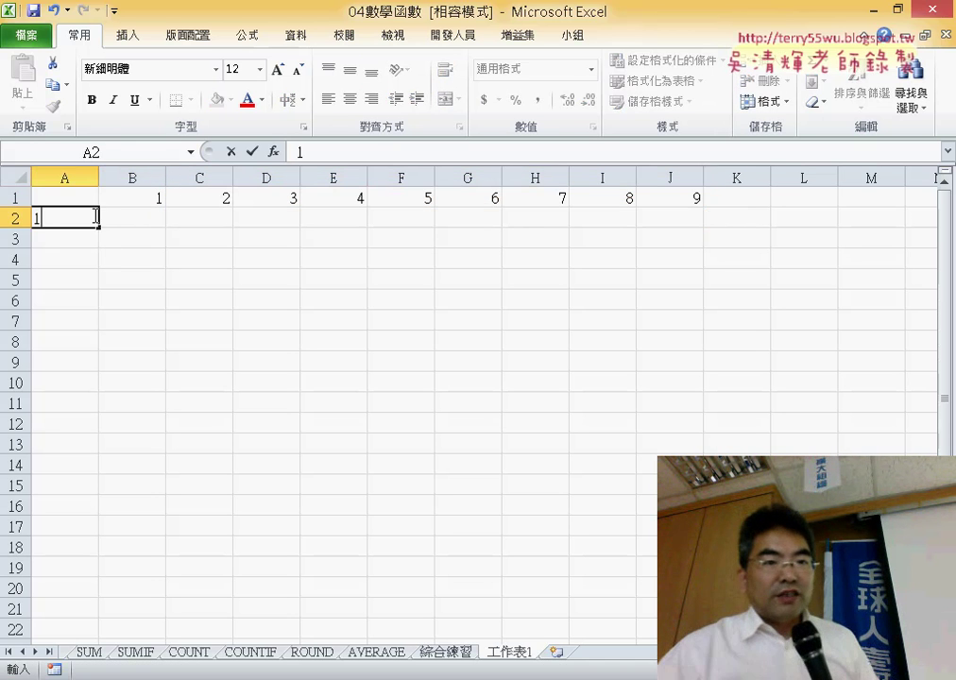
drag(99, 230, 103, 383)
click(154, 216)
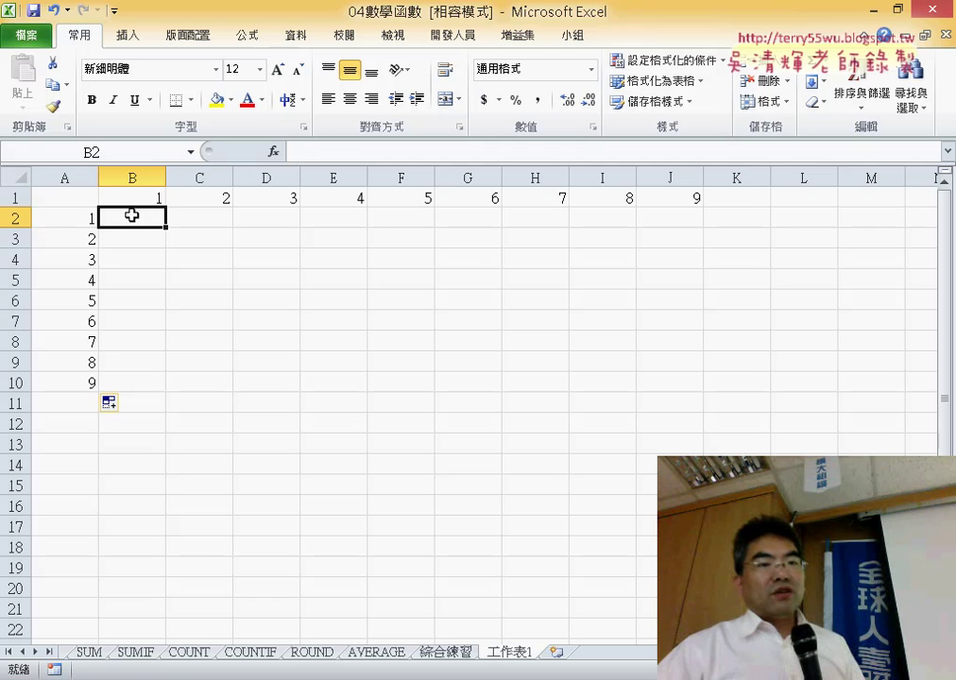
click(138, 198)
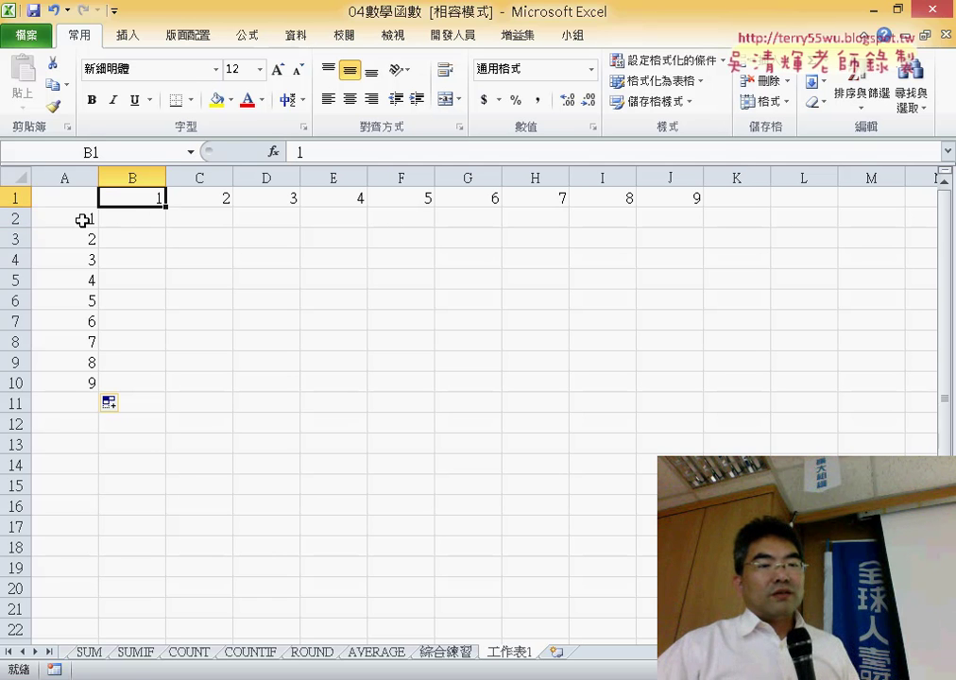
click(84, 220)
click(145, 202)
click(85, 221)
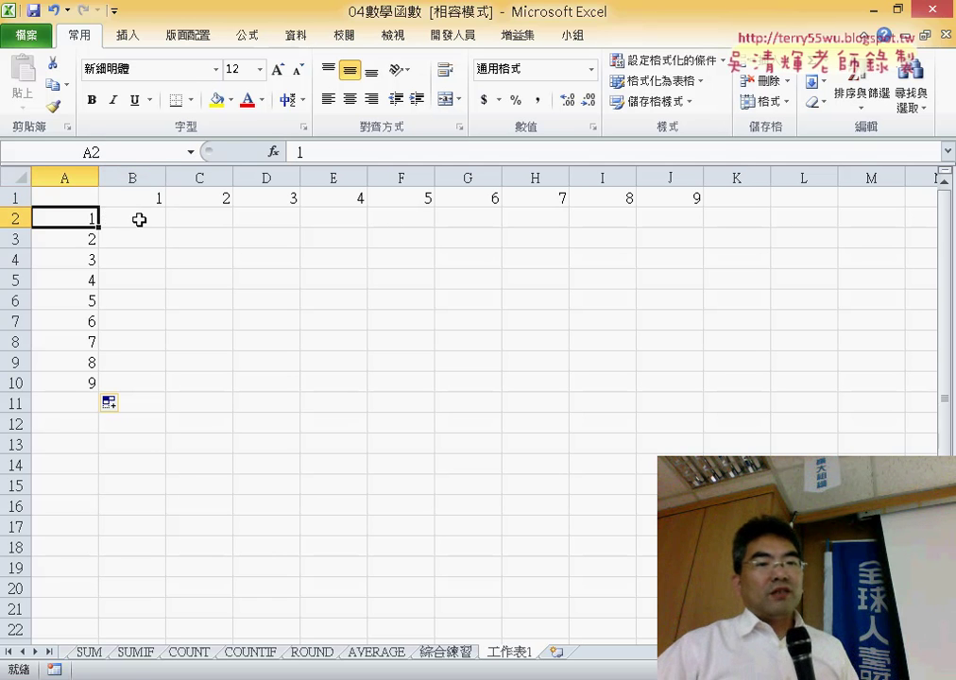
click(151, 217)
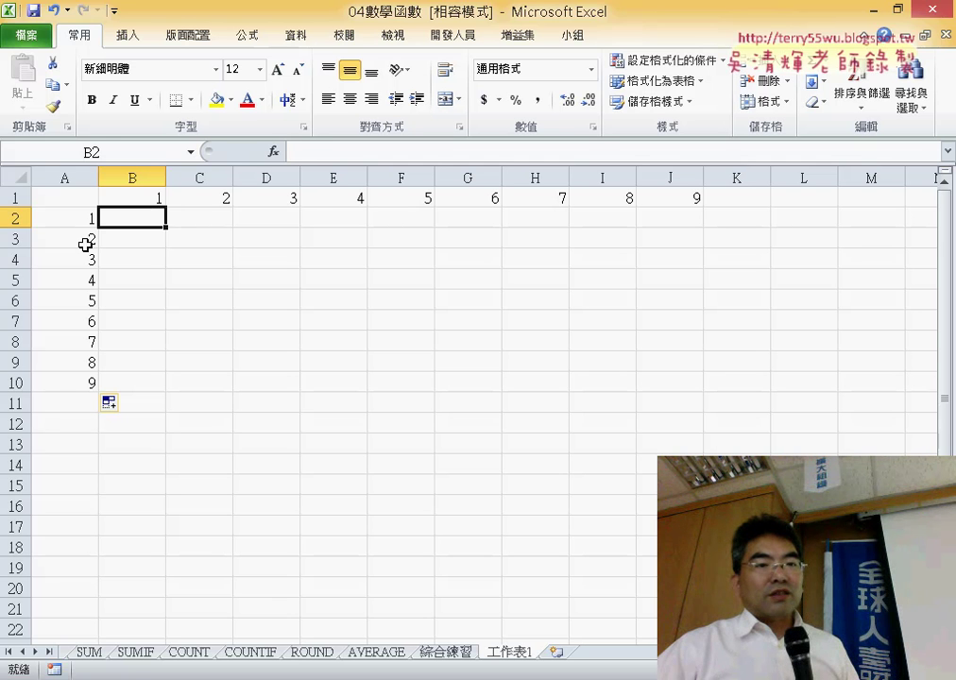
click(123, 236)
click(212, 208)
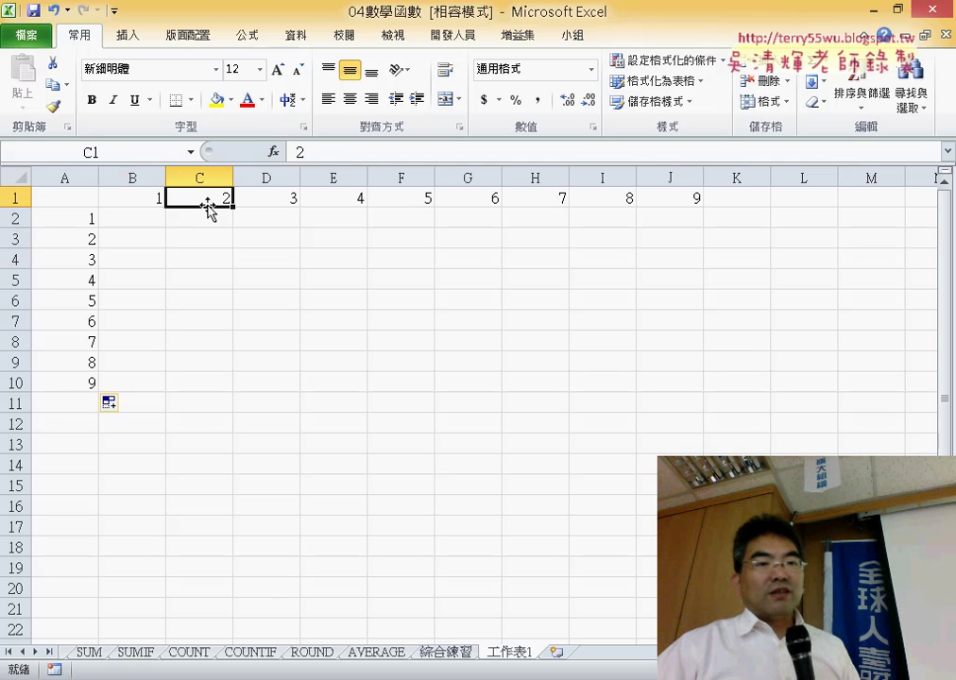
click(85, 225)
click(215, 216)
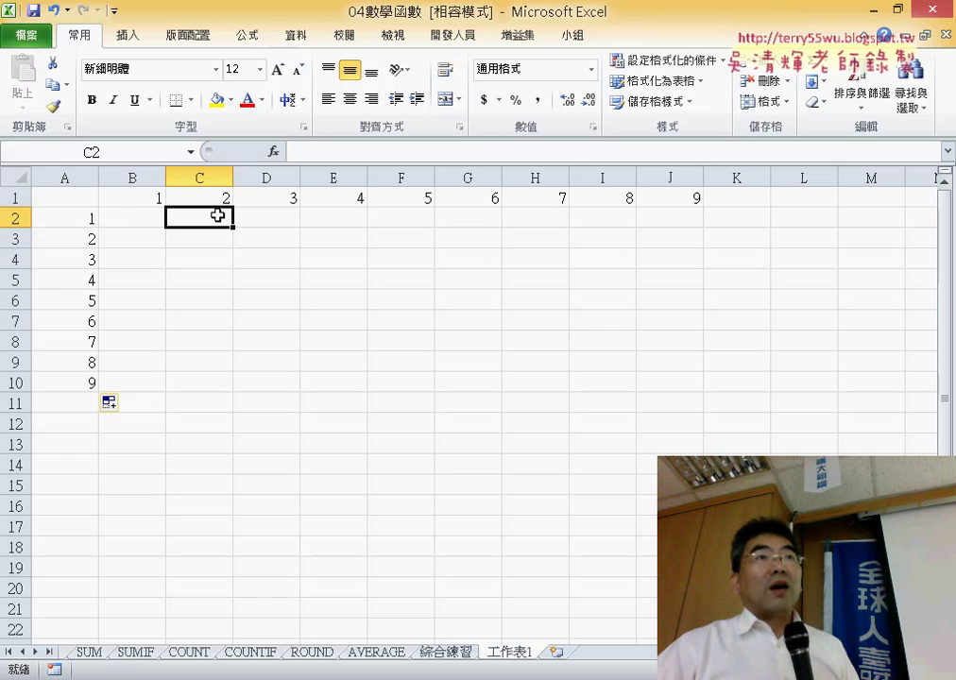
click(127, 223)
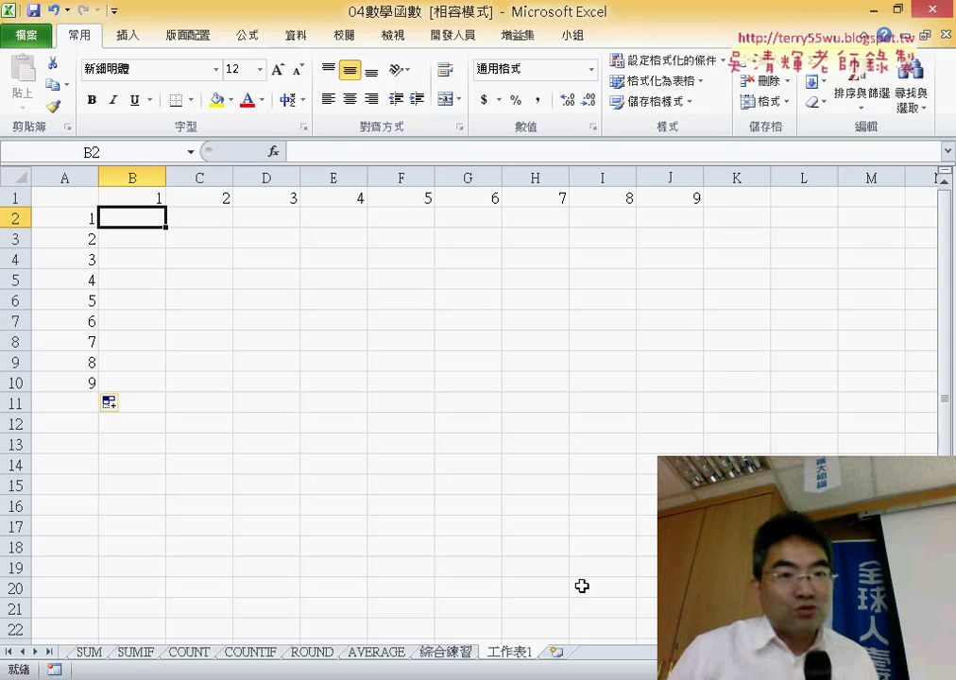
Step: Enter =B1&"X"&A2&"="&B1*A2 in B2, showing 1X1=1, and centre it
click(345, 155)
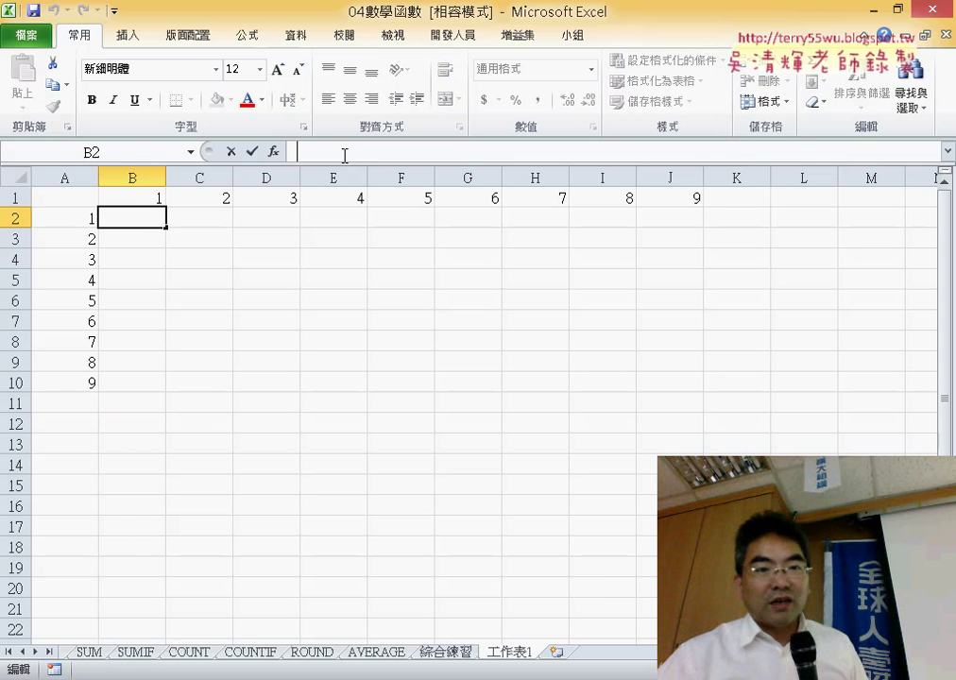
text(=)
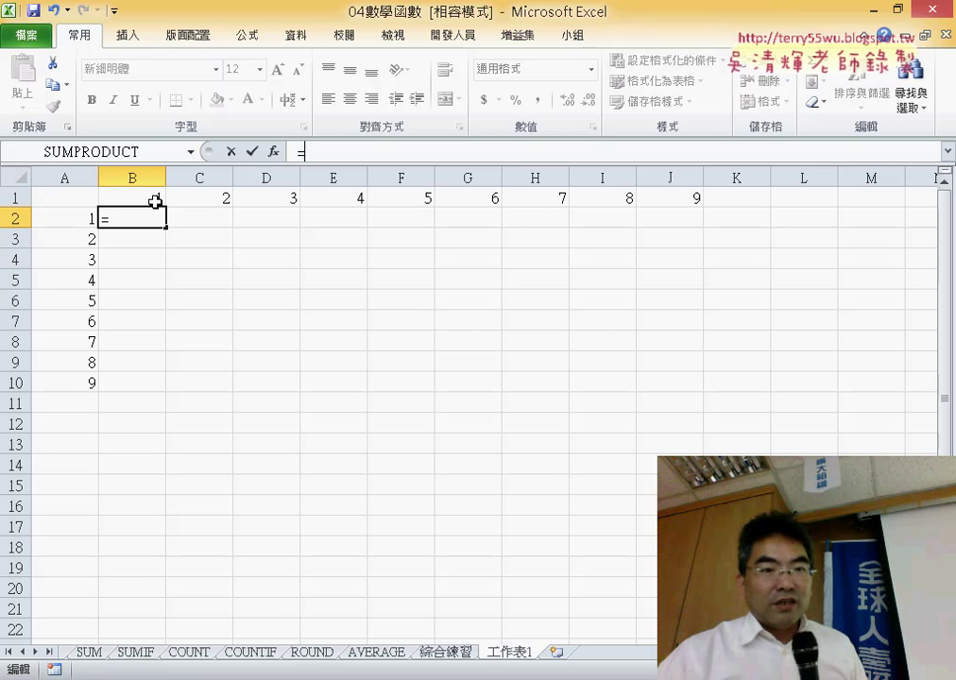
click(155, 200)
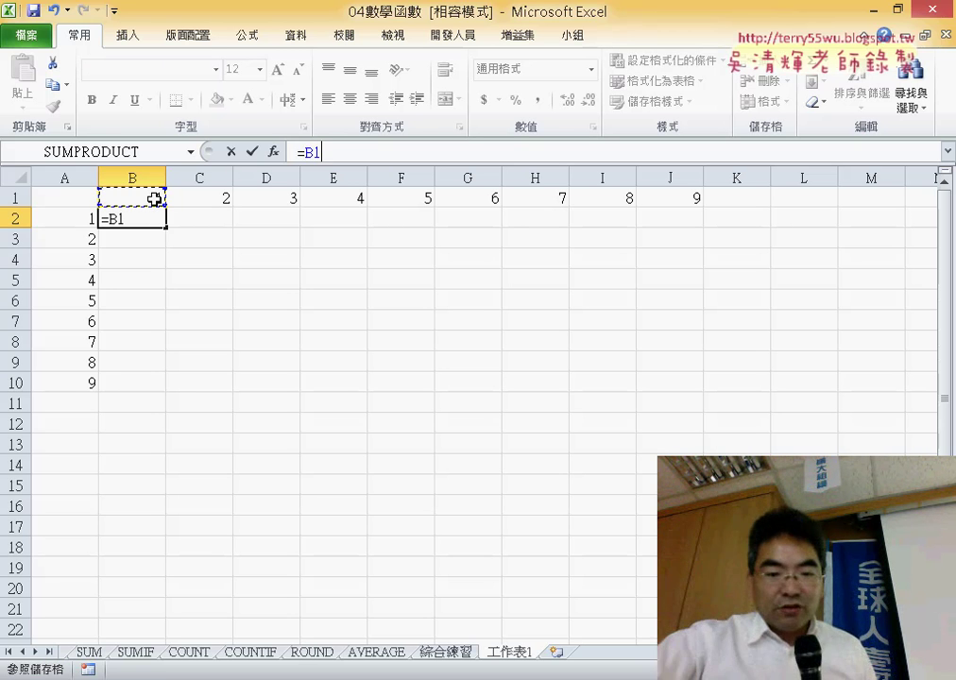
text(&"X)
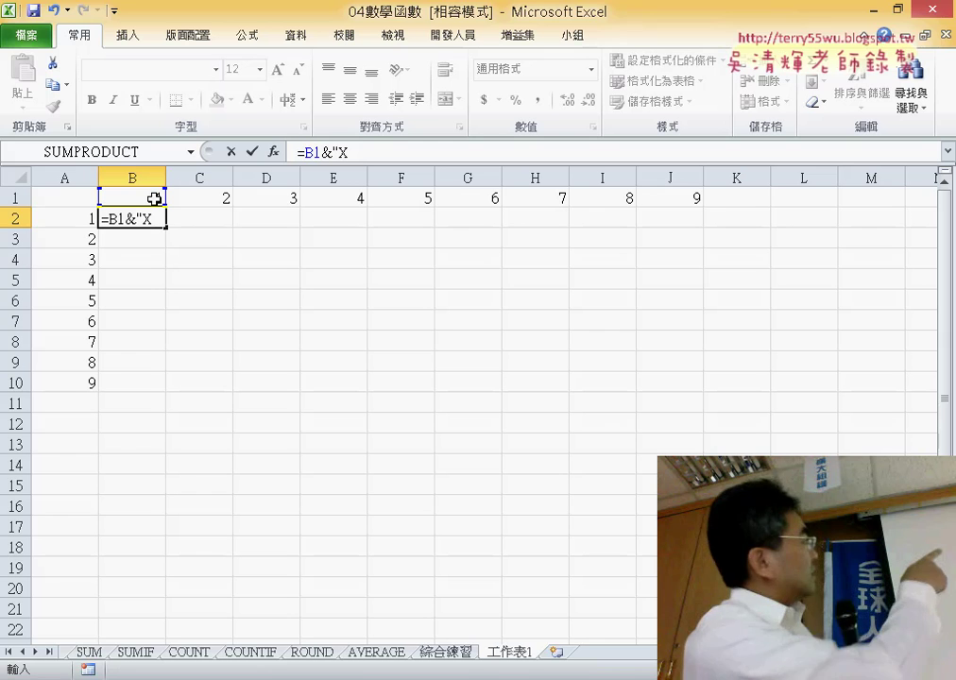
text(")
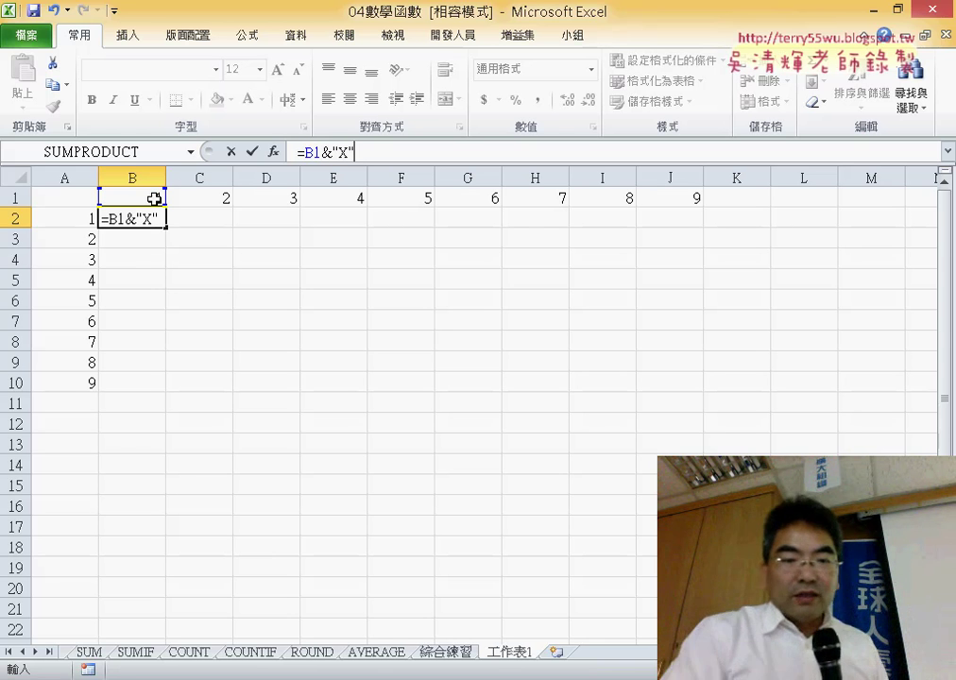
text(&)
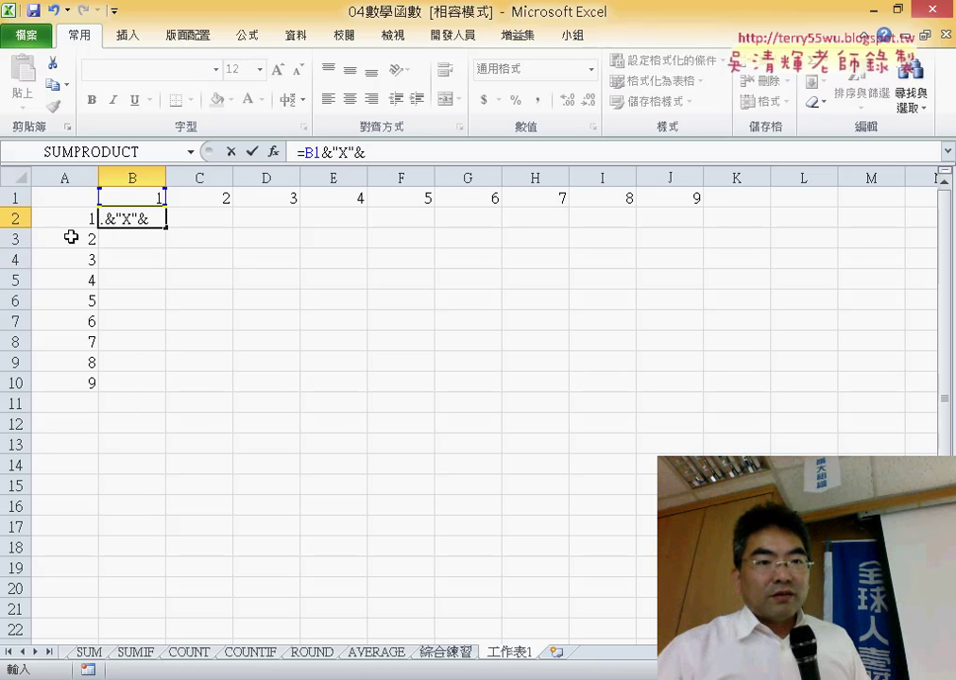
click(74, 220)
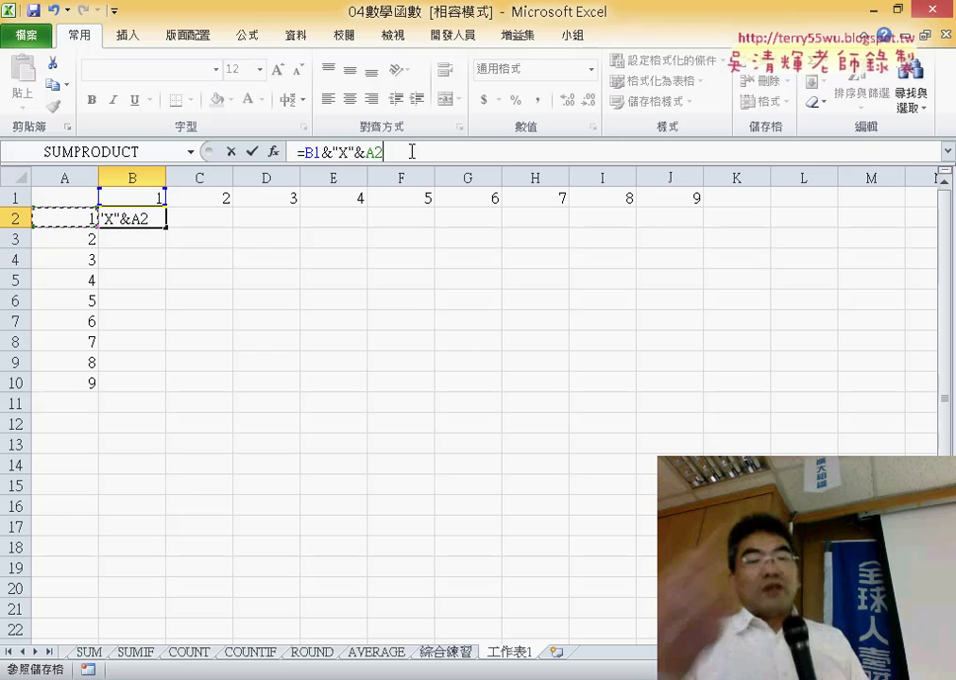
text(&)
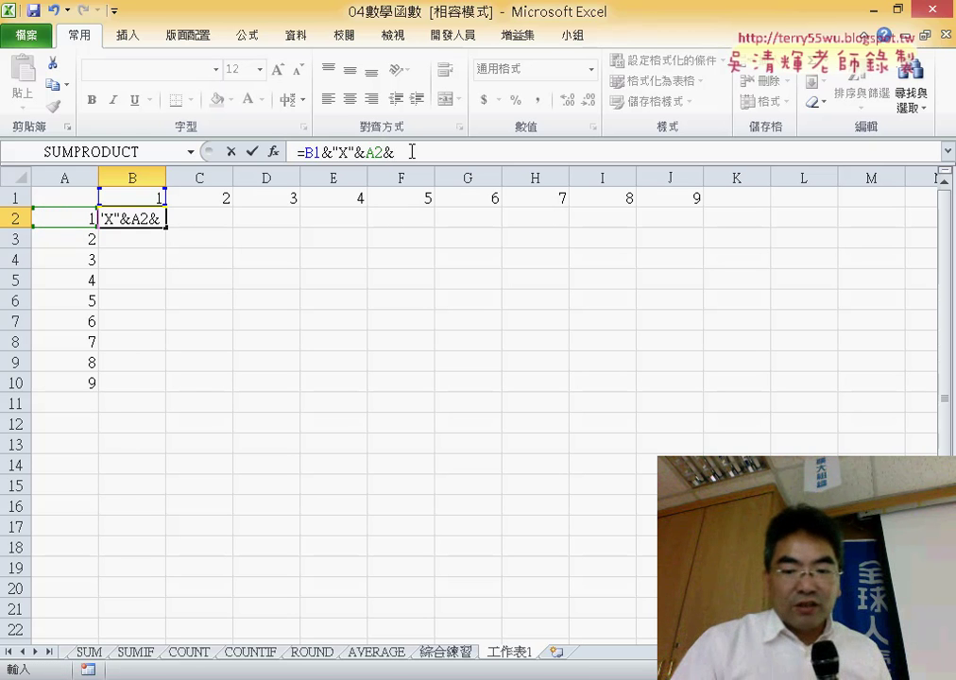
text("="&)
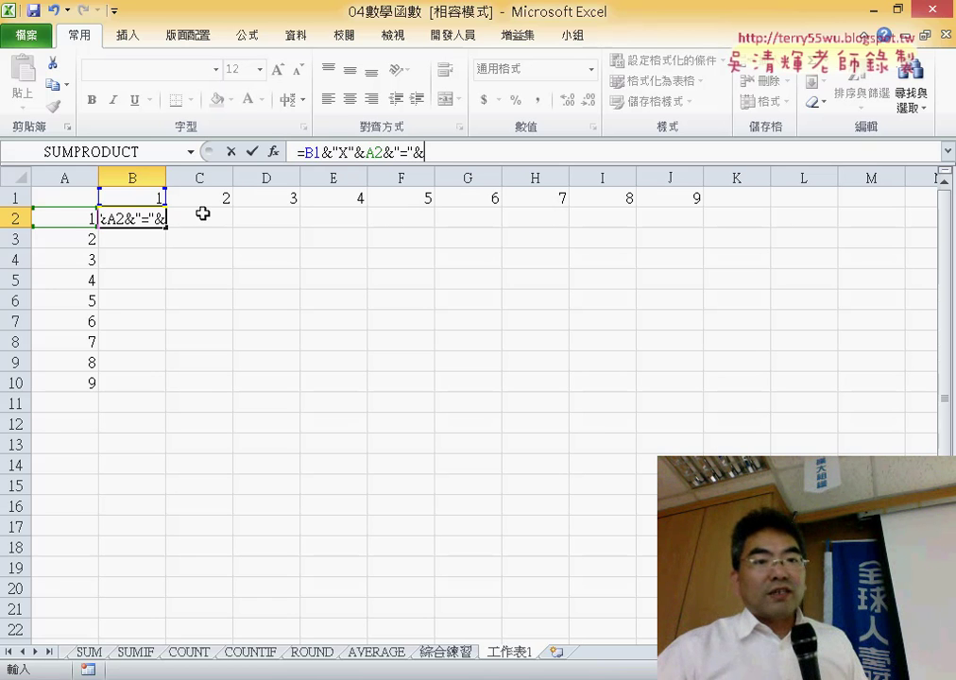
click(137, 198)
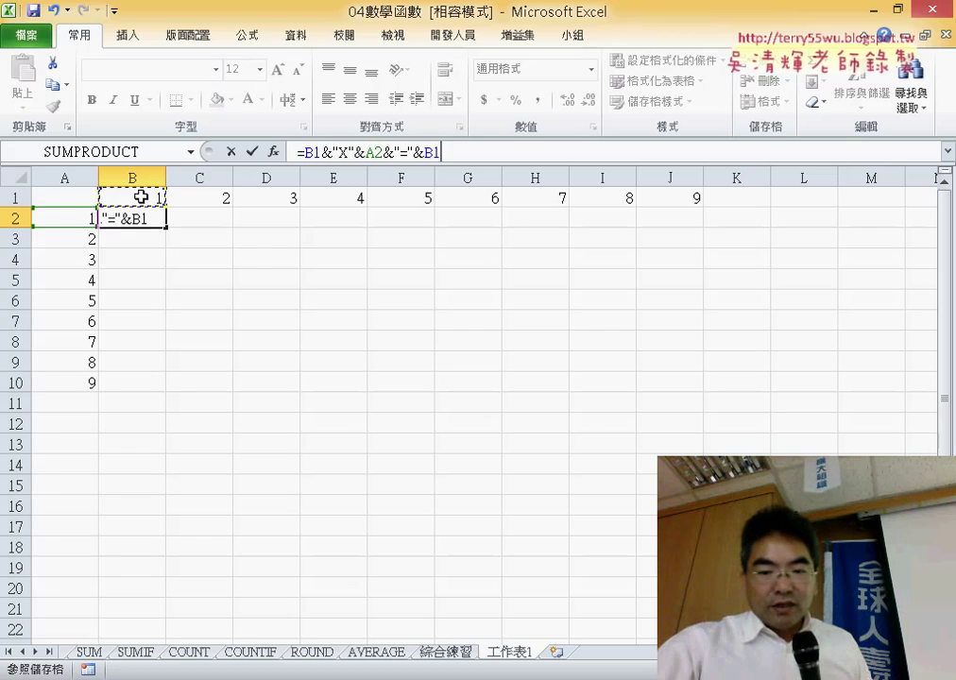
text(*)
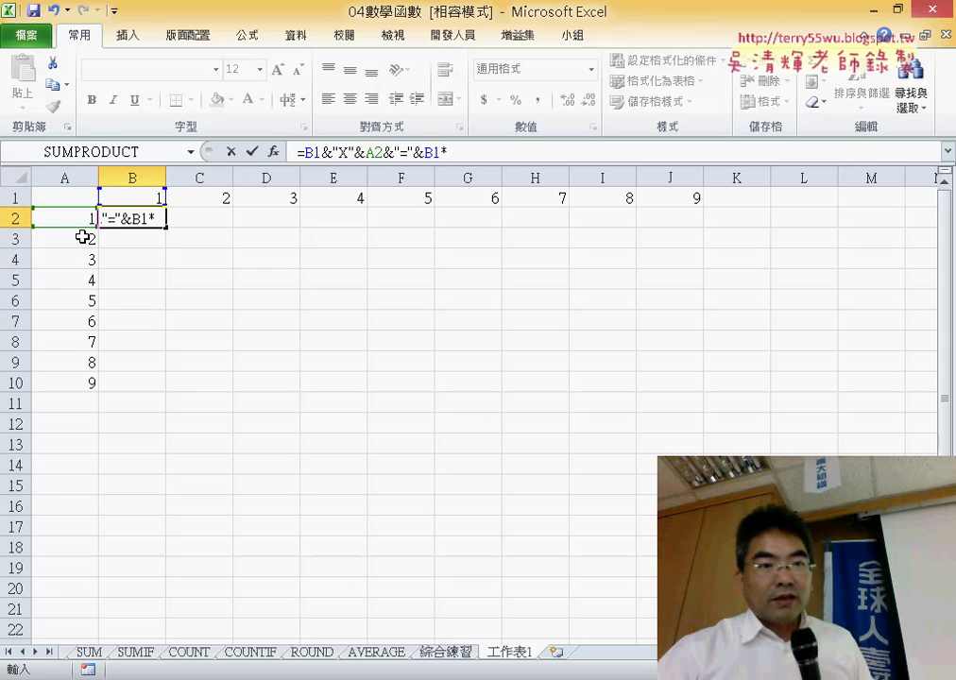
click(62, 218)
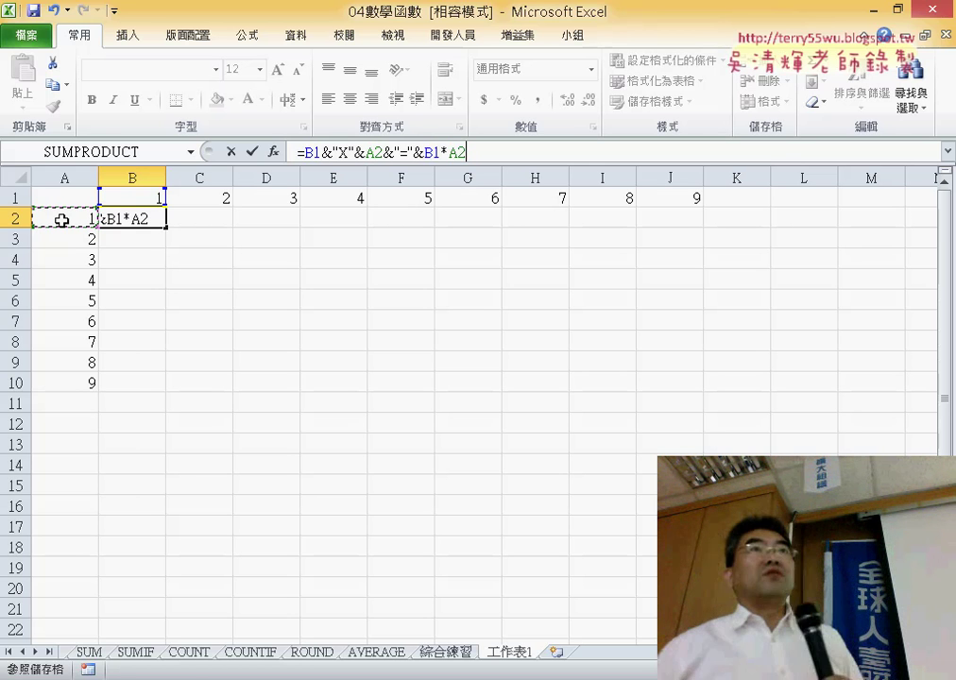
click(253, 151)
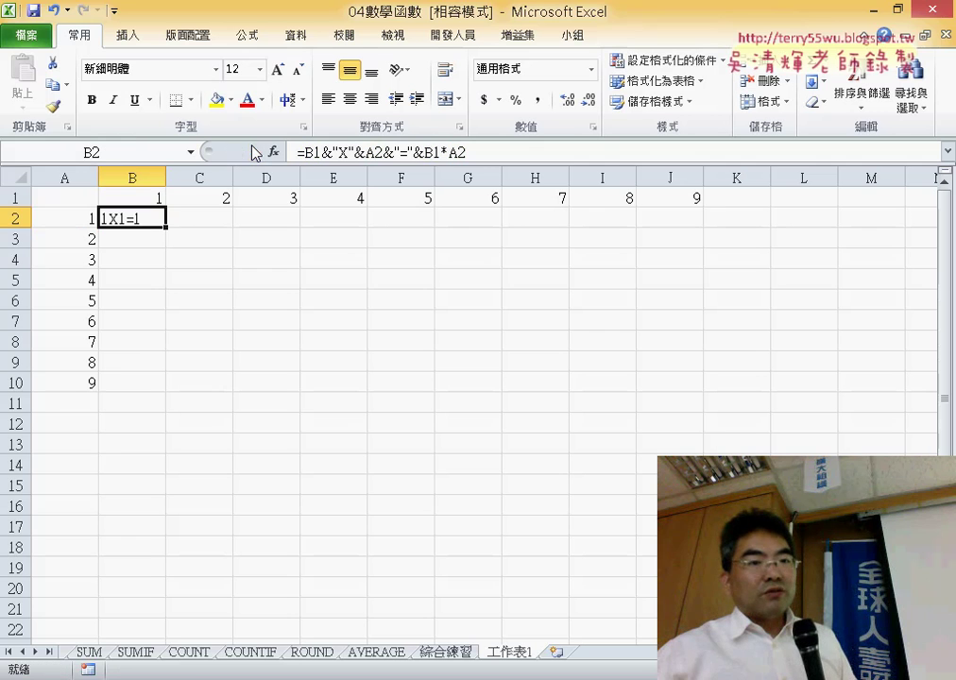
click(351, 100)
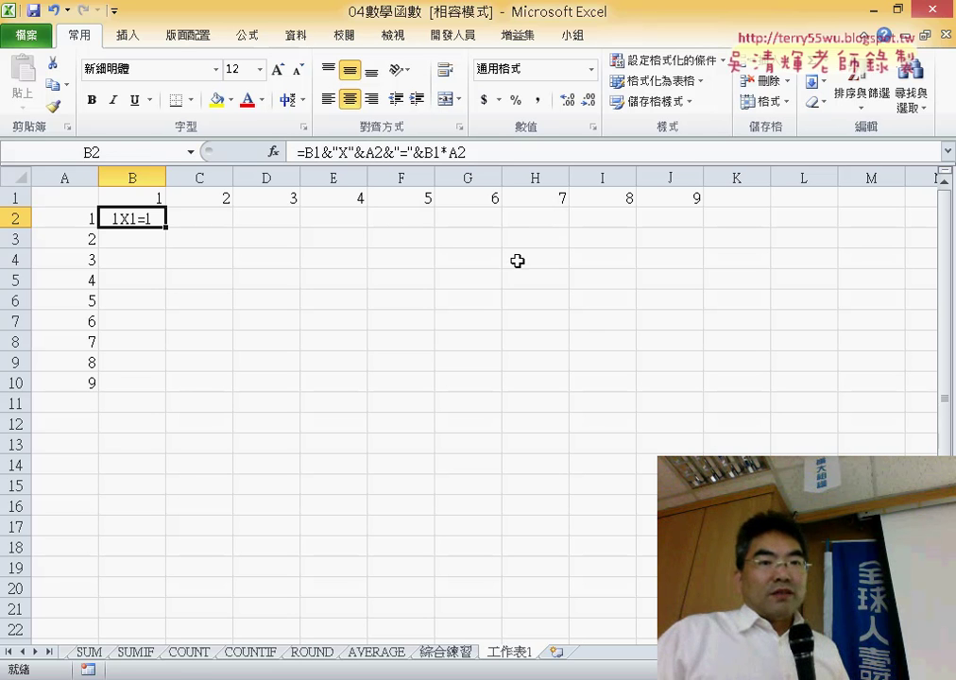
Step: Add $ signs so B2's formula reads =B$1&"X"&$A2&"="&B$1*$A2
click(314, 151)
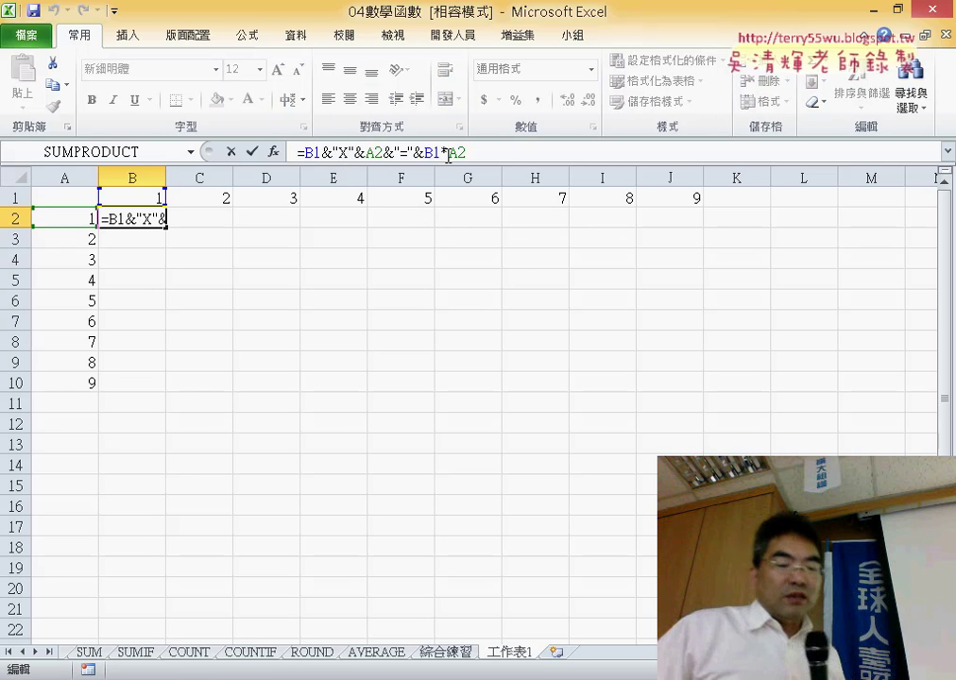
text($)
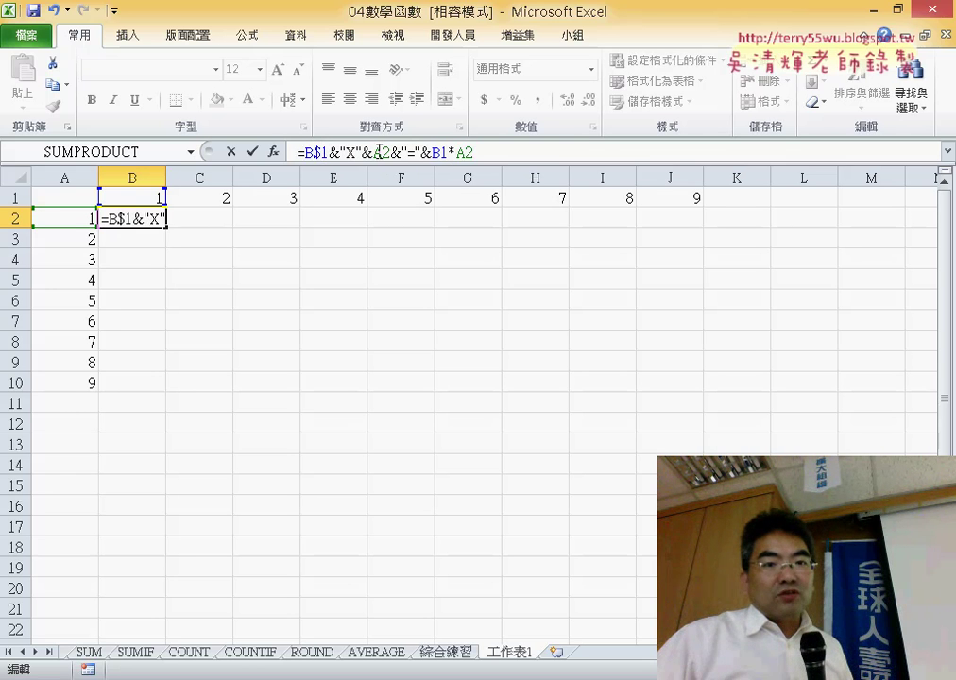
text($)
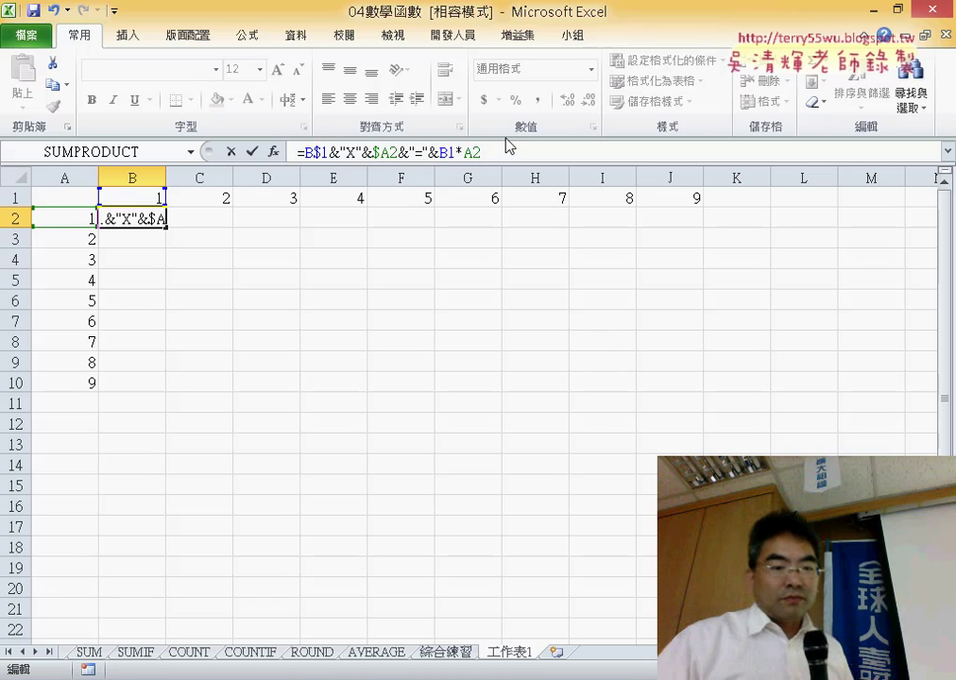
text($)
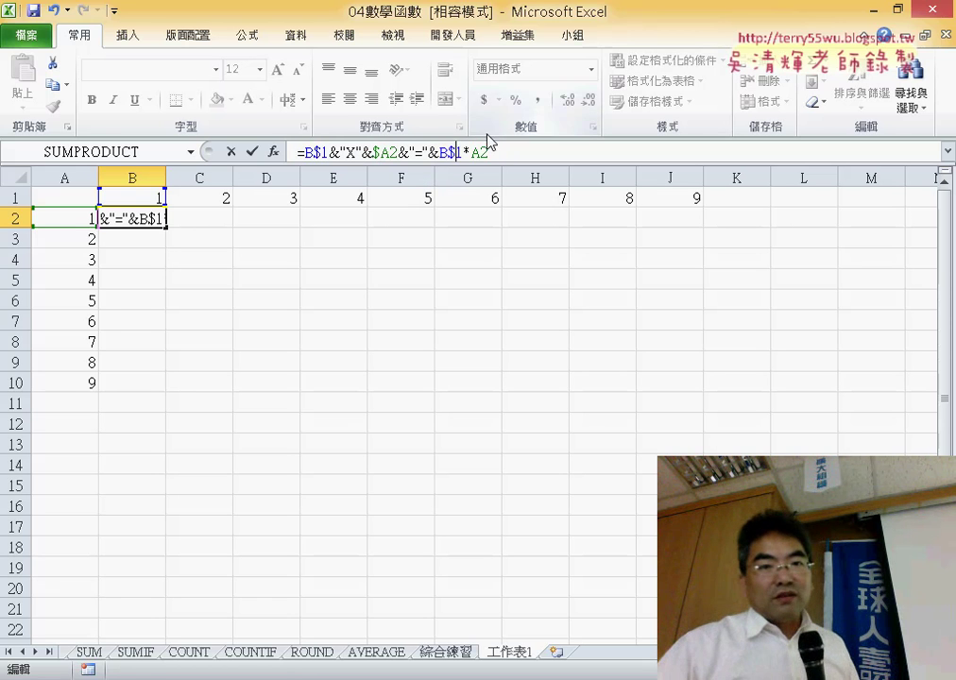
text($)
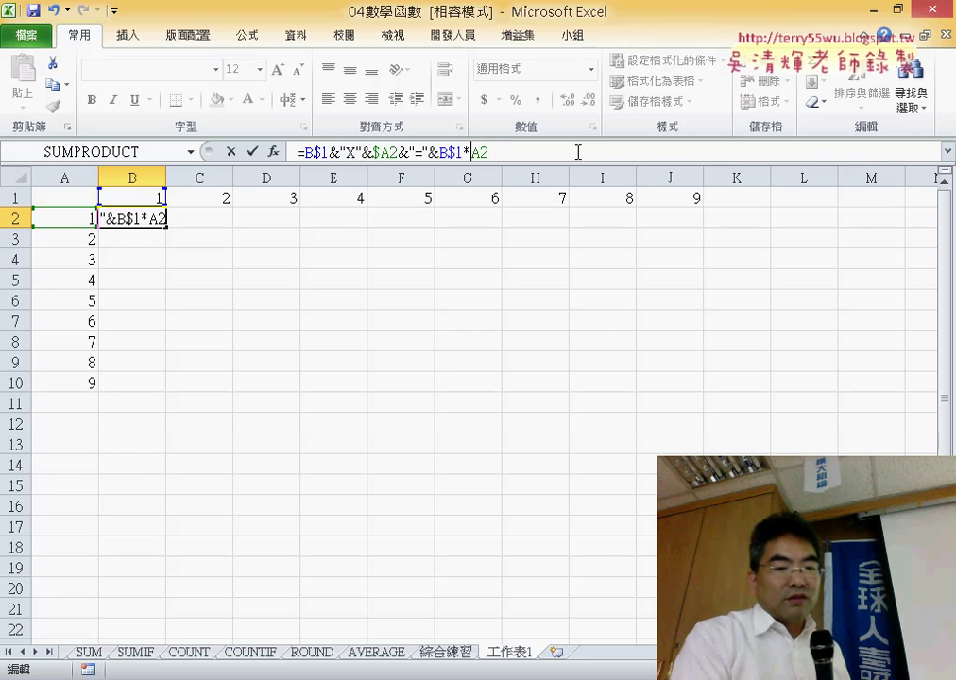
click(251, 151)
mouse_move(167, 229)
mouse_down()
mouse_move(151, 391)
mouse_move(690, 352)
mouse_up()
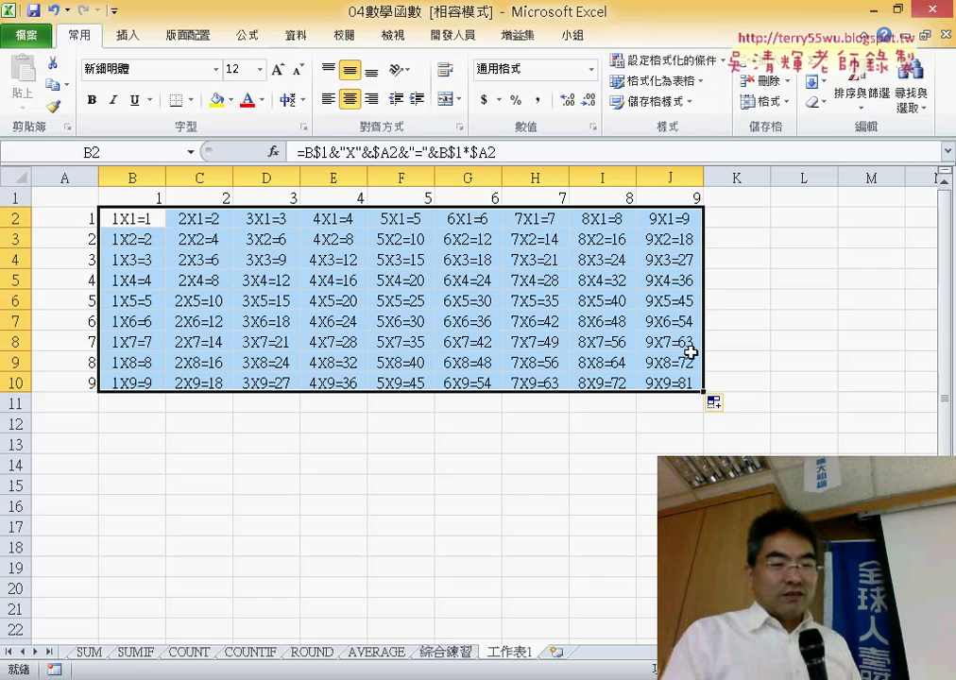
key(ctrl+z)
key(ctrl+z)
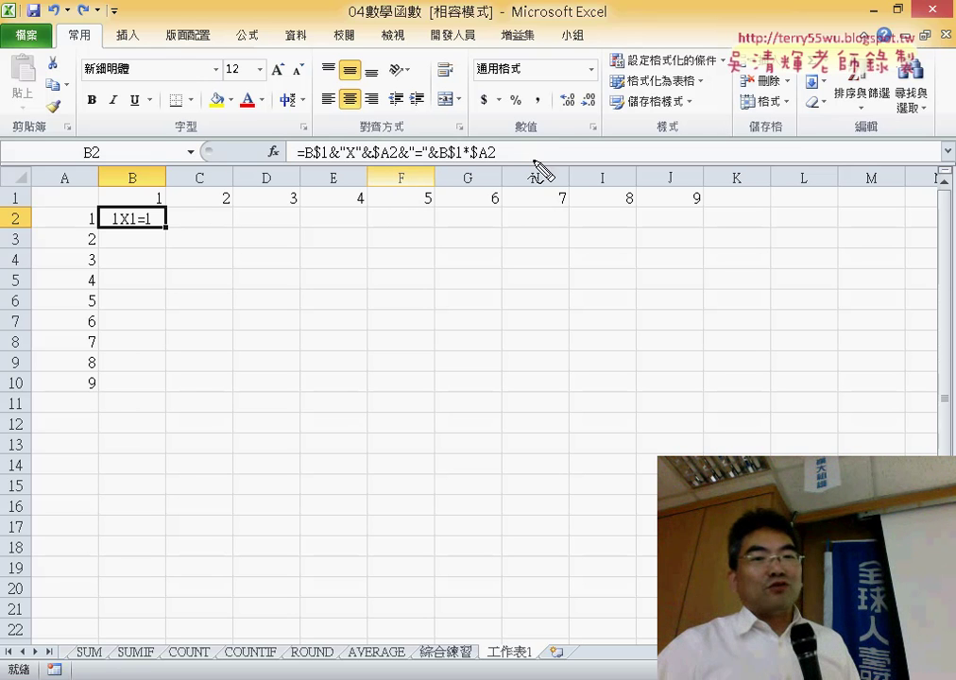
mouse_move(518, 161)
mouse_down()
mouse_move(351, 196)
mouse_move(308, 187)
mouse_up()
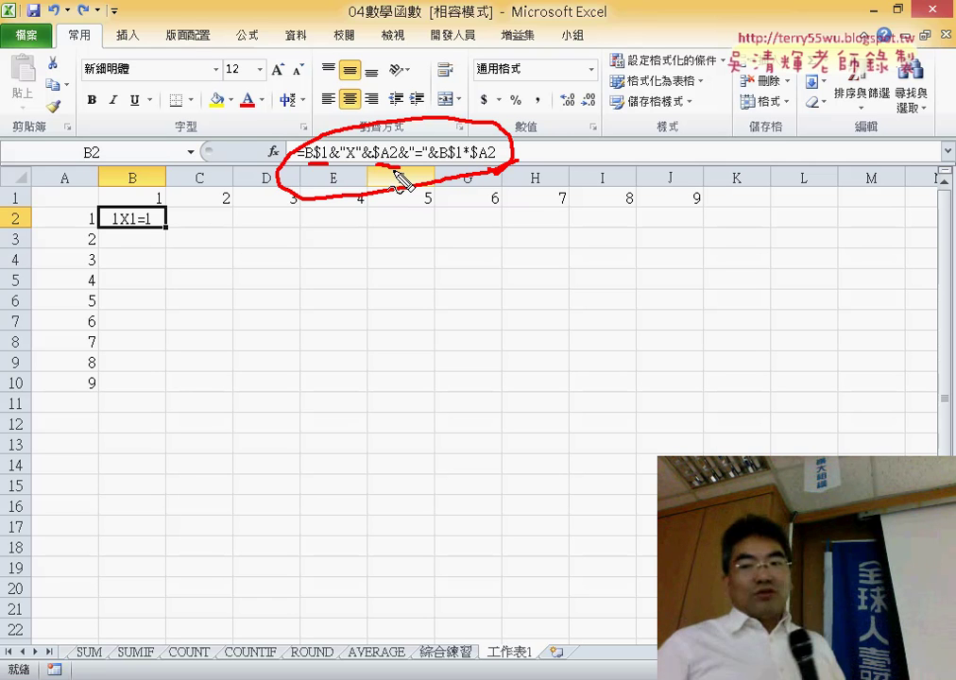
mouse_move(14, 215)
mouse_down()
mouse_move(33, 213)
mouse_move(100, 156)
mouse_move(75, 210)
mouse_up()
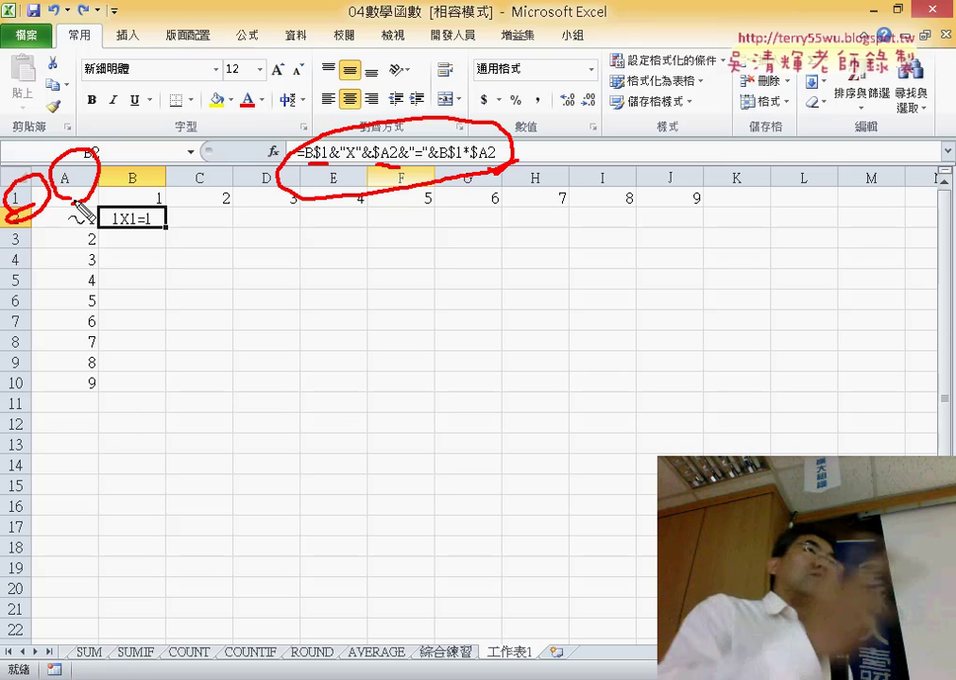
key(Escape)
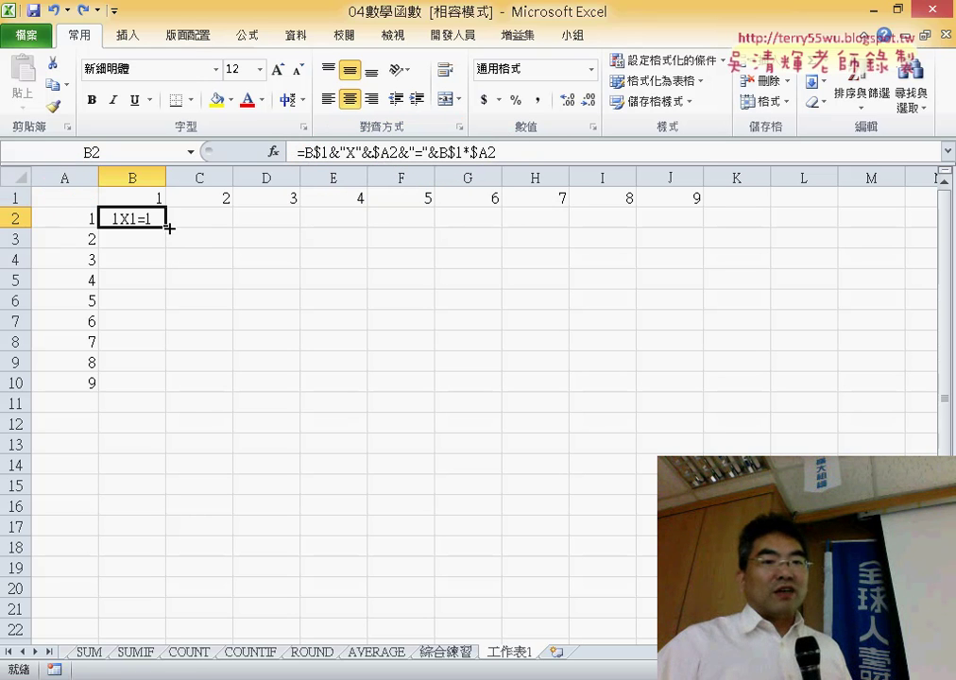
Step: Fill B2's formula down to B10 and across to column J, then recheck the headers and B2
drag(168, 228, 141, 382)
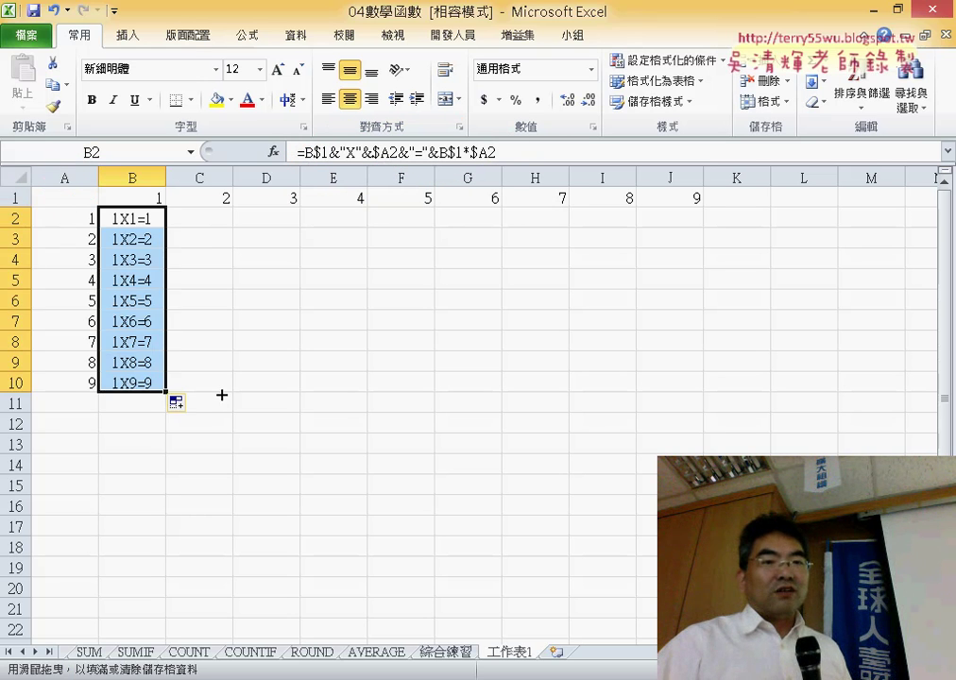
drag(166, 391, 695, 403)
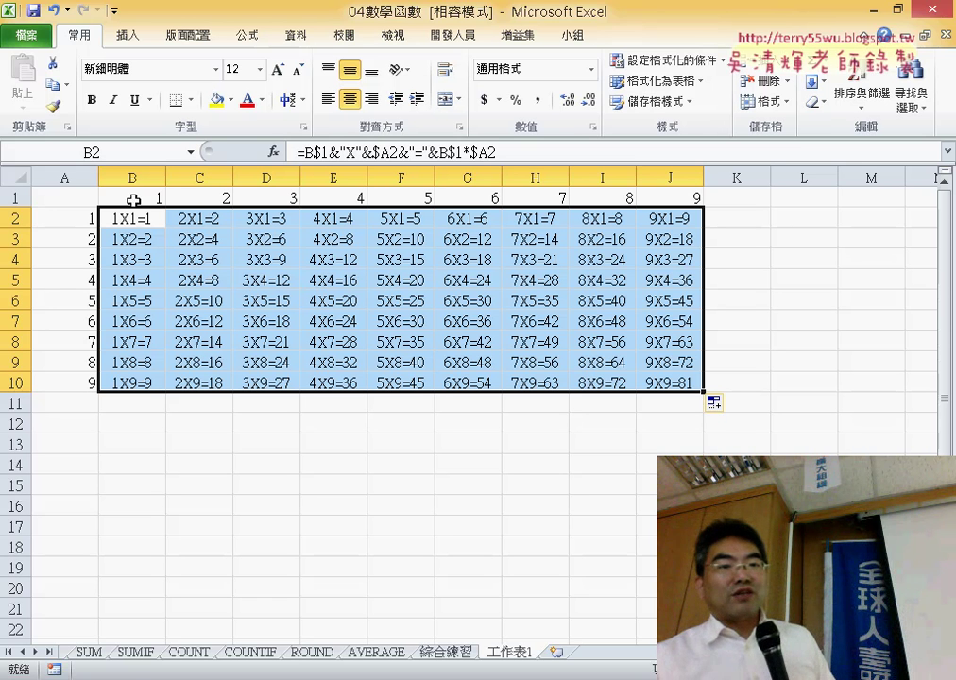
mouse_move(137, 199)
mouse_down()
mouse_move(177, 209)
mouse_move(670, 197)
mouse_up()
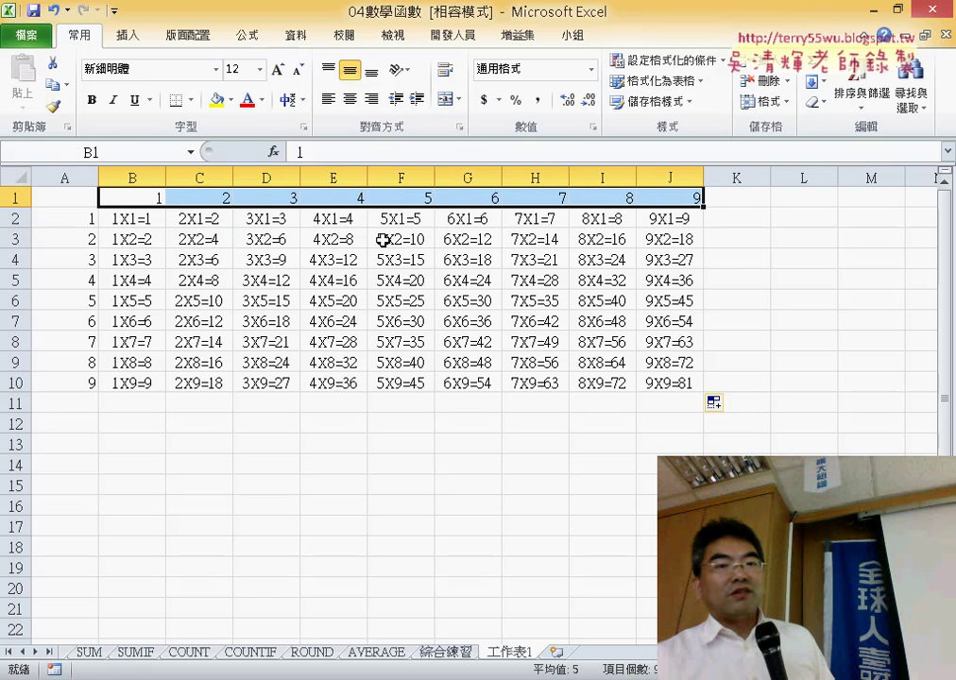
drag(66, 222, 64, 362)
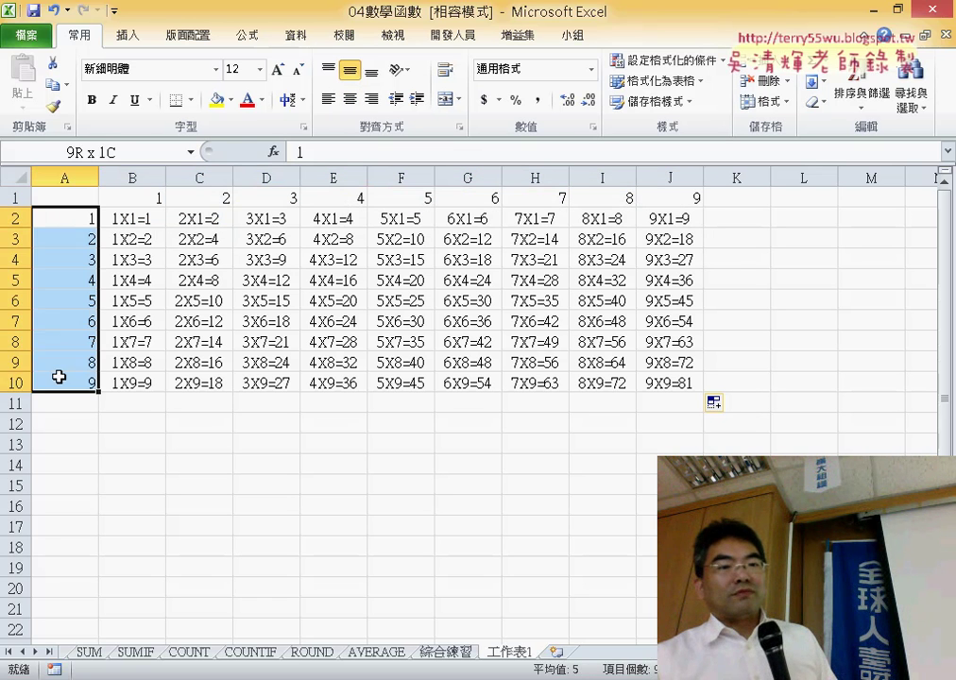
click(75, 195)
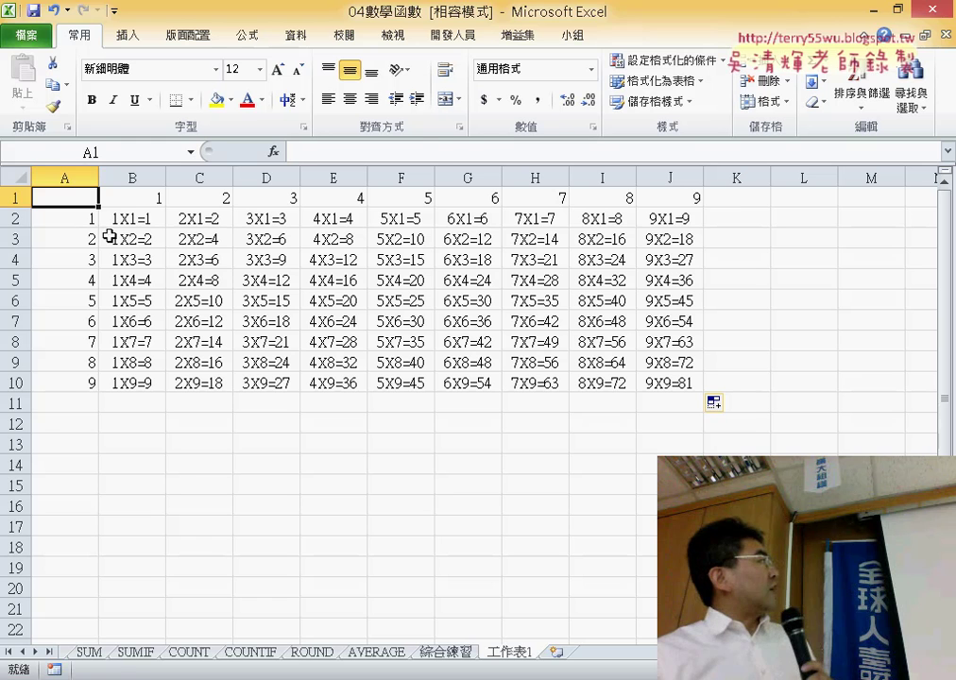
click(134, 216)
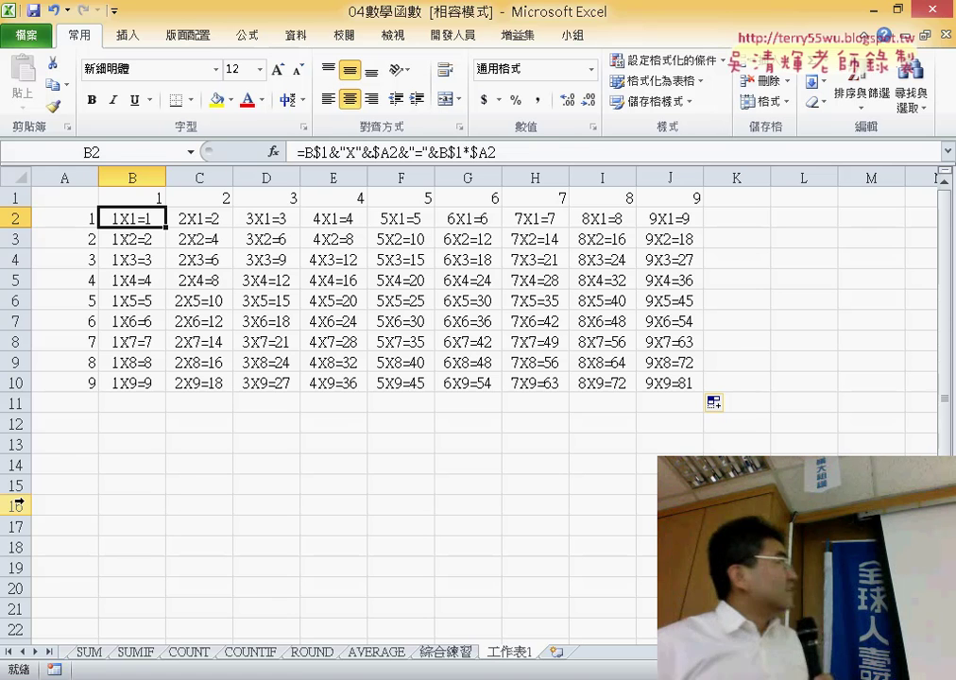
Step: Copy B2's full formula text and switch to the Word document 文件1
click(489, 148)
drag(537, 149, 295, 152)
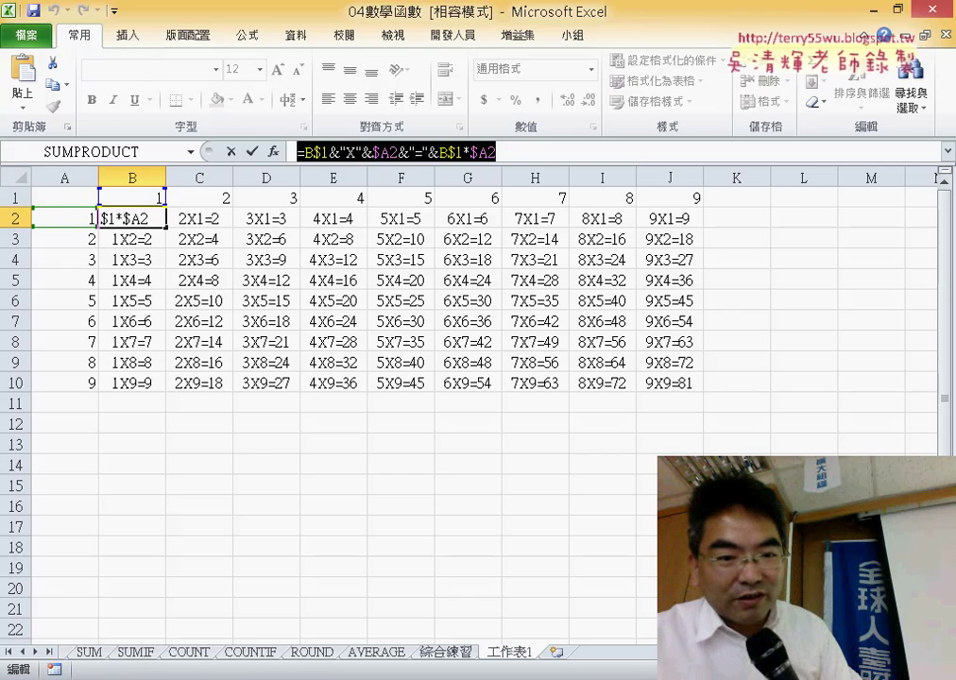
key(alt+Tab)
key(Return)
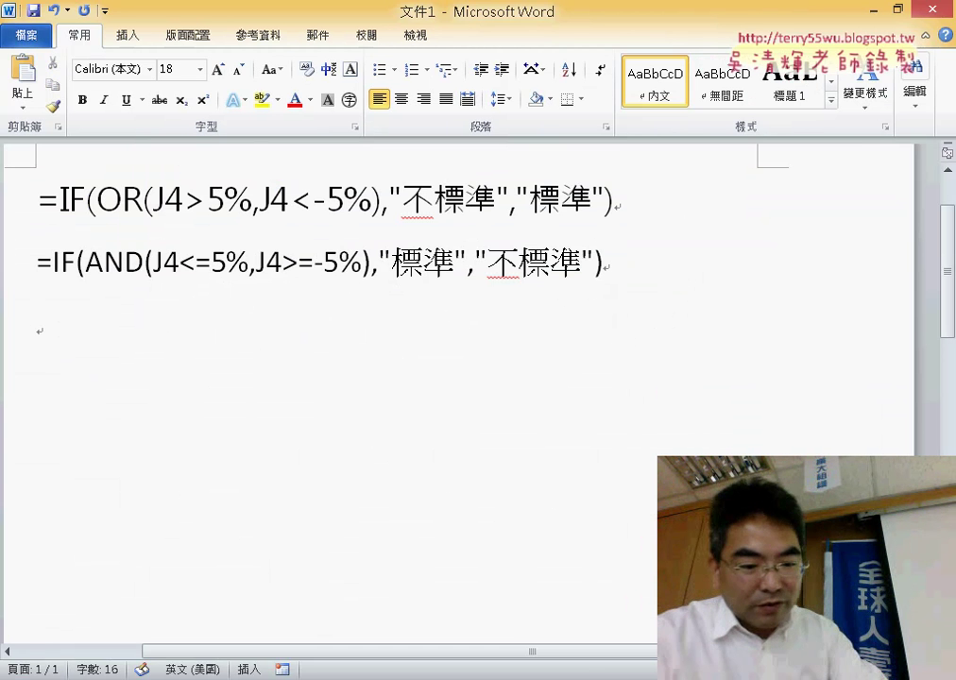
Step: Paste =B$1&"X"&$A2&"="&B$1*$A2 as a third line and select it to pick a larger font size
text(=B$1&"X"&$A2&"="&B$1*$A2)
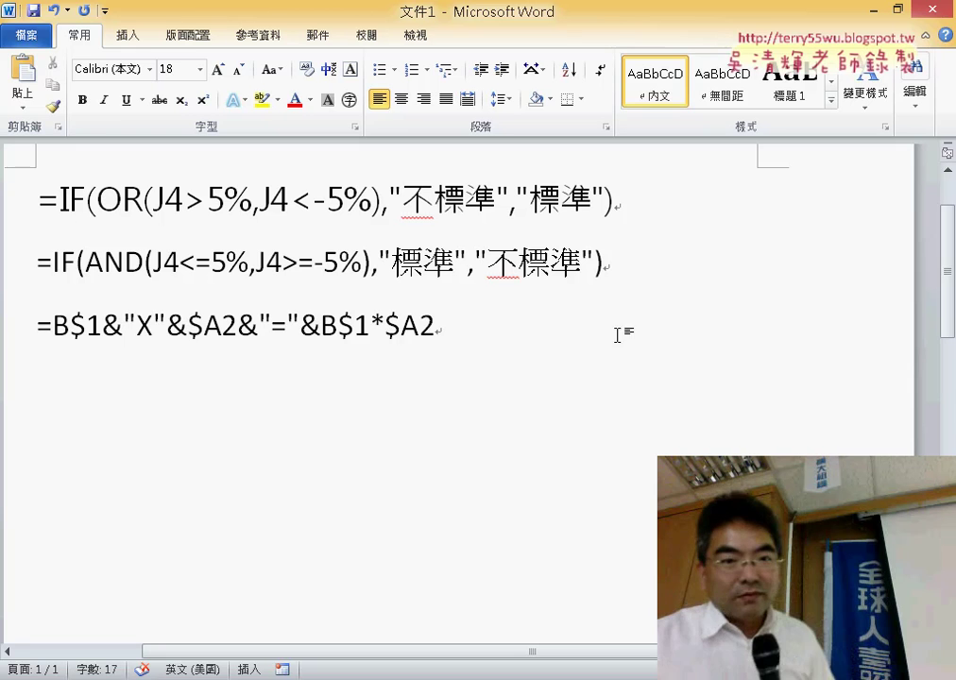
mouse_move(491, 338)
mouse_down()
mouse_move(106, 347)
mouse_move(47, 363)
mouse_up()
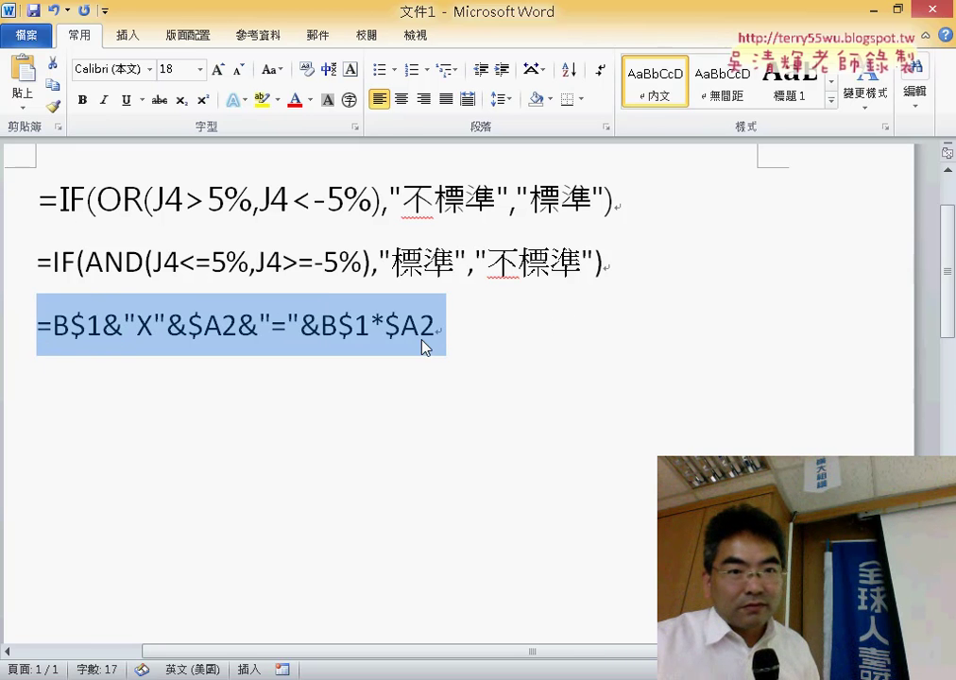
click(200, 70)
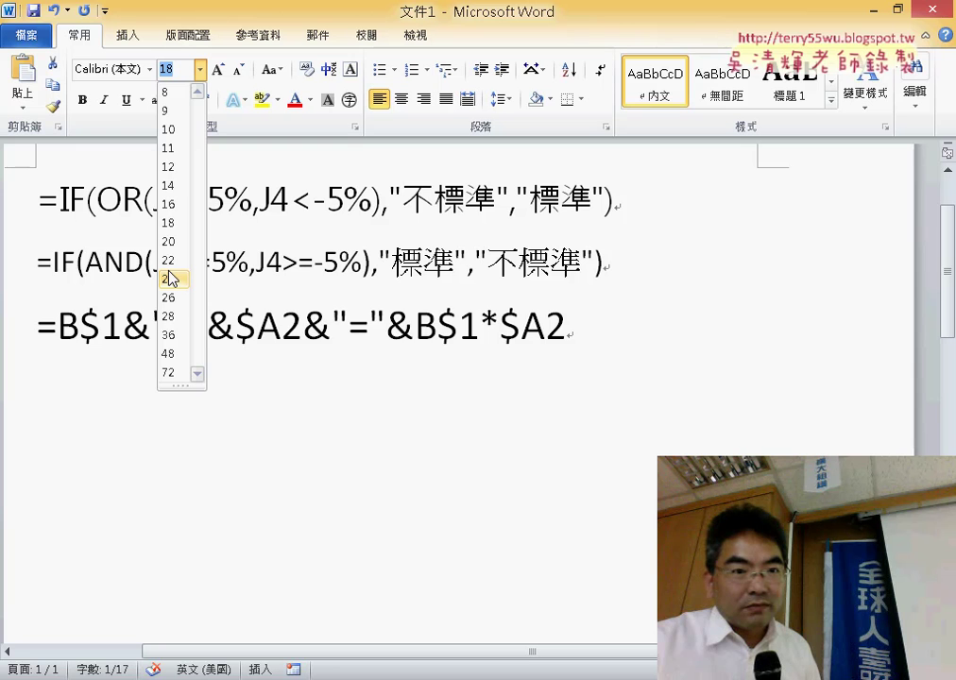